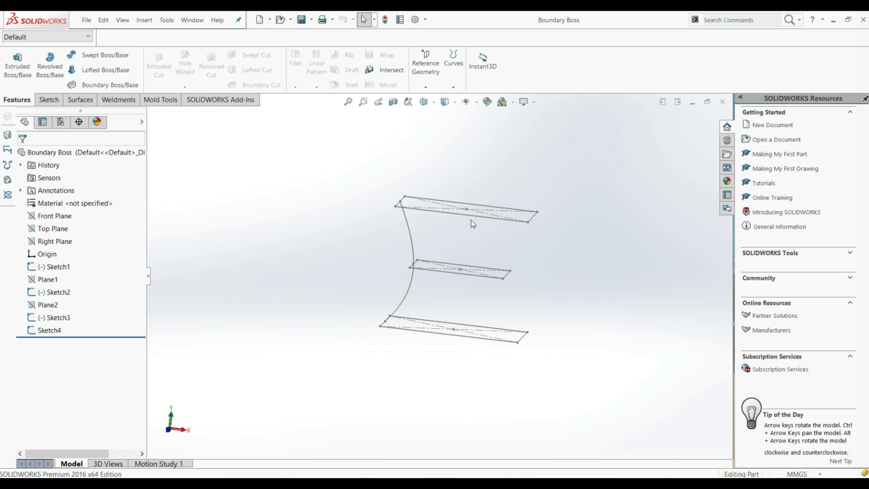
Start a Boundary Boss with the bottom, middle and top rectangles (Sketch1, Sketch2, Sketch3) as Direction 1 profiles
mouse_move(334, 301)
middle_mouse_down()
mouse_move(363, 320)
mouse_move(352, 337)
middle_mouse_up()
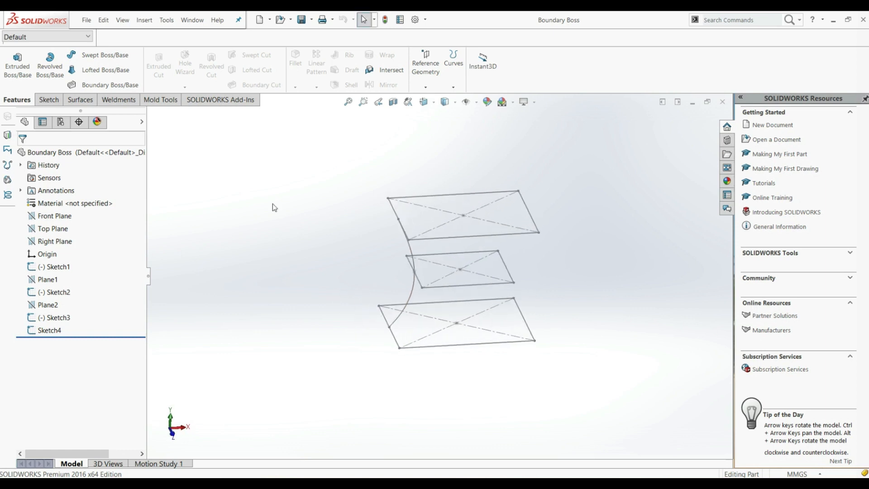
left_click(87, 85)
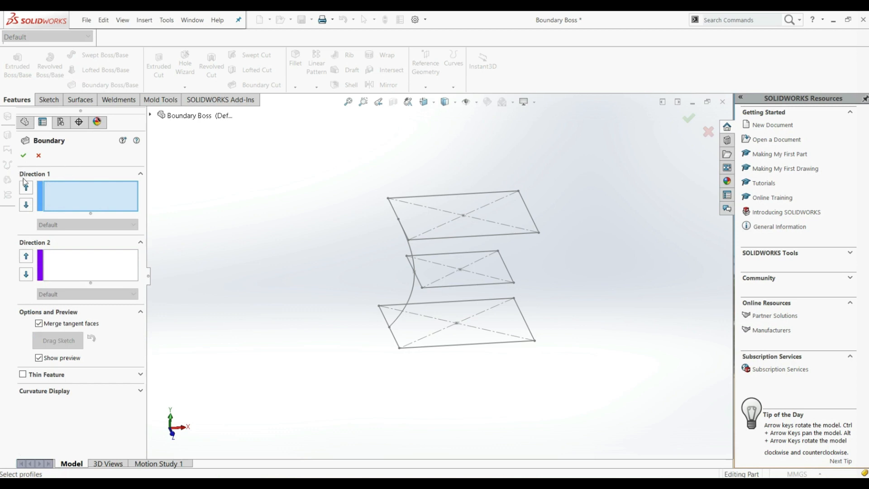
left_click(421, 350)
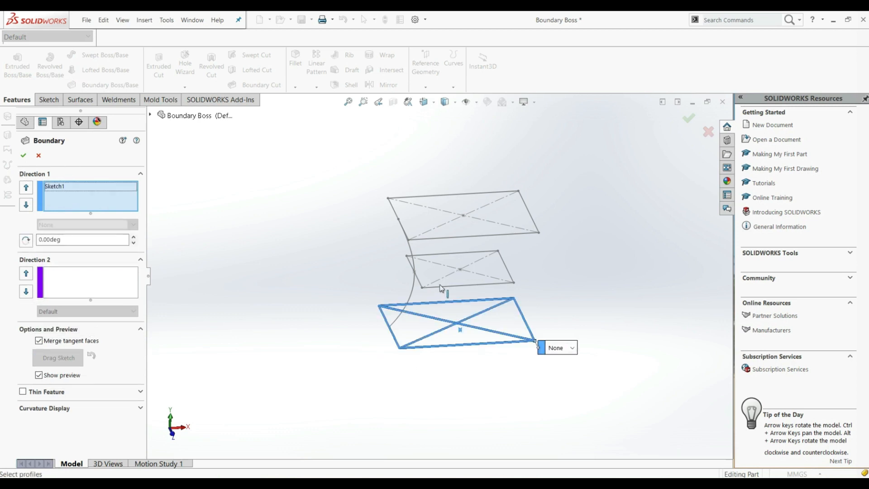
left_click(436, 286)
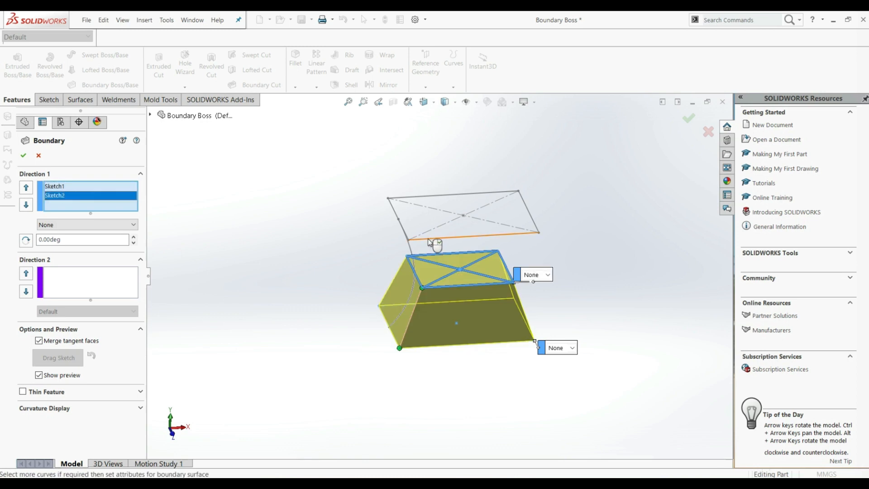
left_click(430, 239)
middle_click_drag(442, 254, 410, 219)
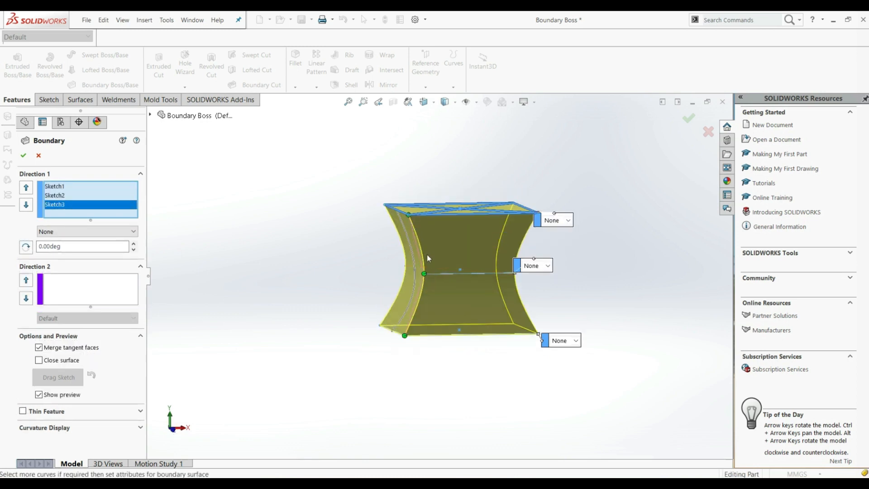
Try twisting the boundary preview by moving the middle profile's connector to the opposite corner, and return it to its original corner
mouse_move(426, 274)
left_mouse_down()
mouse_move(517, 277)
mouse_move(516, 268)
mouse_move(442, 271)
left_mouse_up()
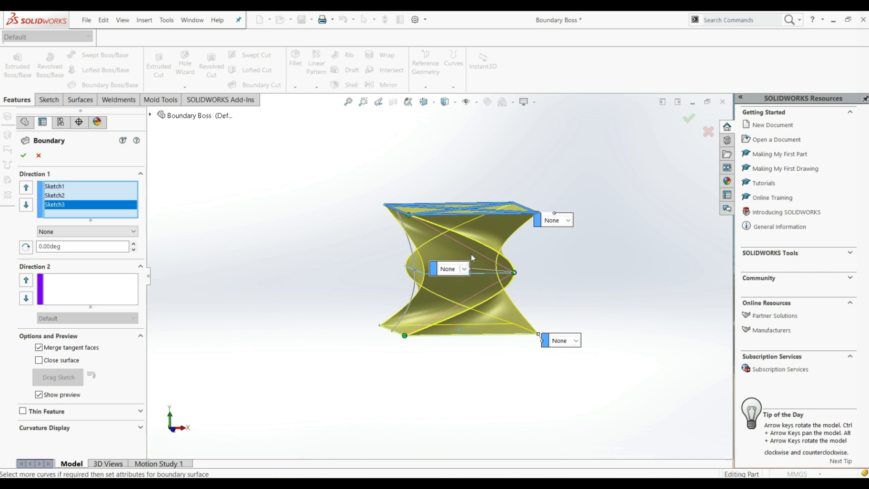
middle_click_drag(471, 257, 516, 299)
left_click_drag(516, 288, 428, 304)
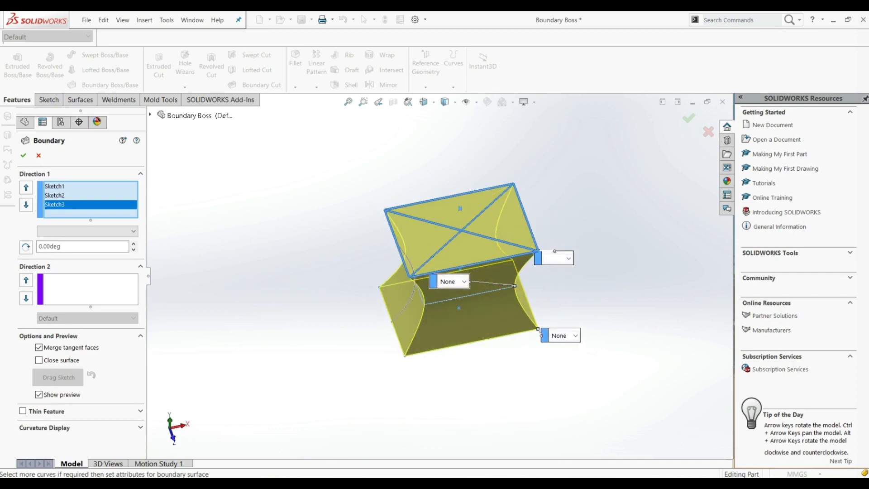
middle_click_drag(395, 368, 398, 306)
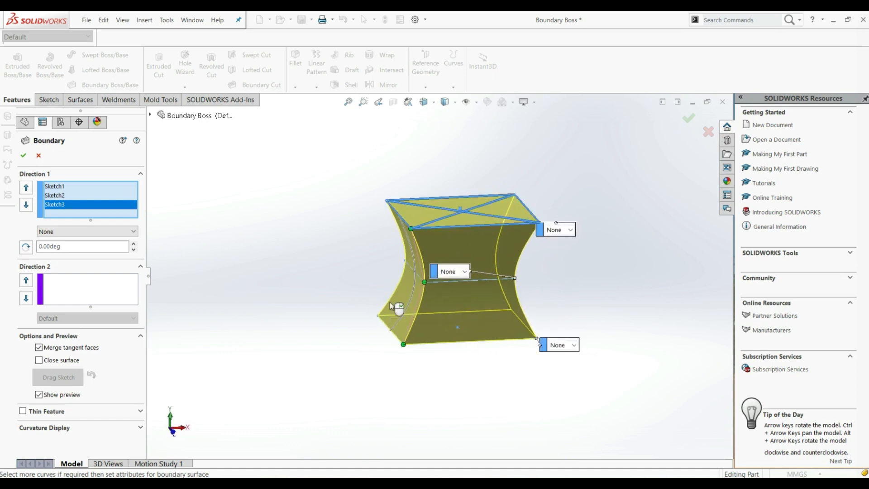
Add the arc Sketch4 as the Direction 2 curve and accept the boundary boss
left_click(107, 289)
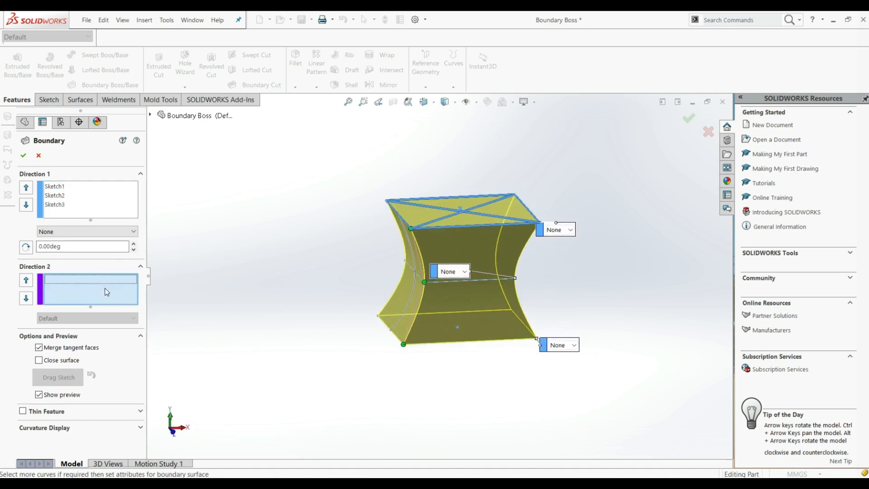
left_click(416, 267)
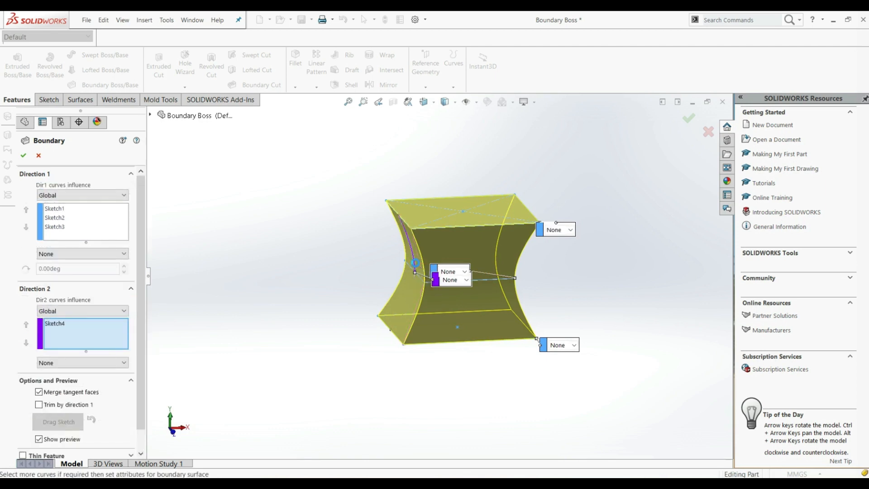
left_click(23, 155)
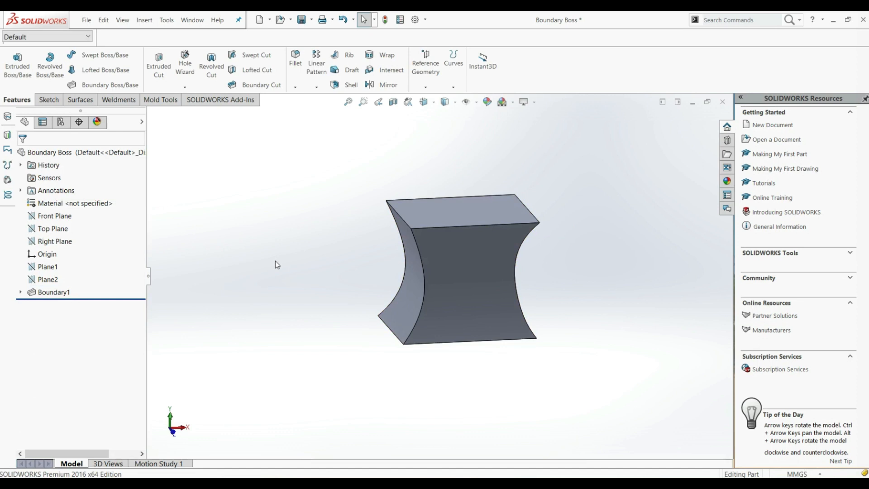
Reopen the boundary feature for editing and move the tangency callouts of the top and middle profiles and the arc clear of the preview
left_click(45, 292)
left_click(46, 269)
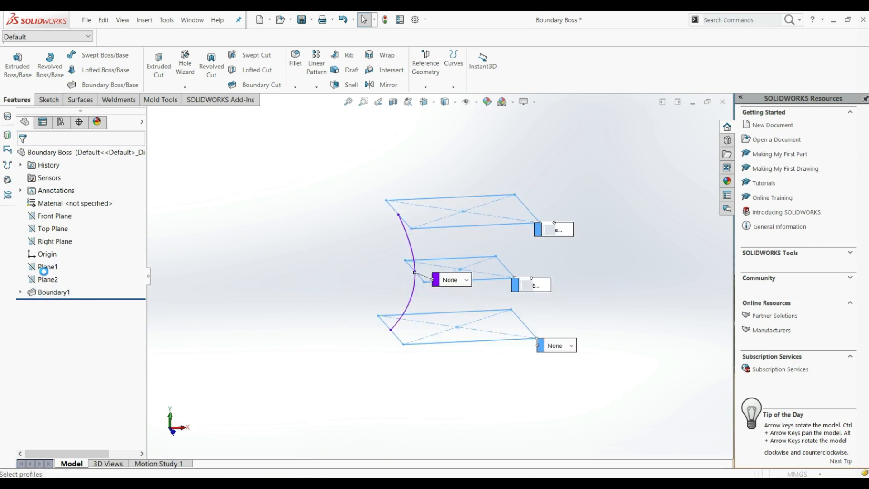
left_click_drag(554, 223, 586, 200)
left_click_drag(535, 283, 557, 272)
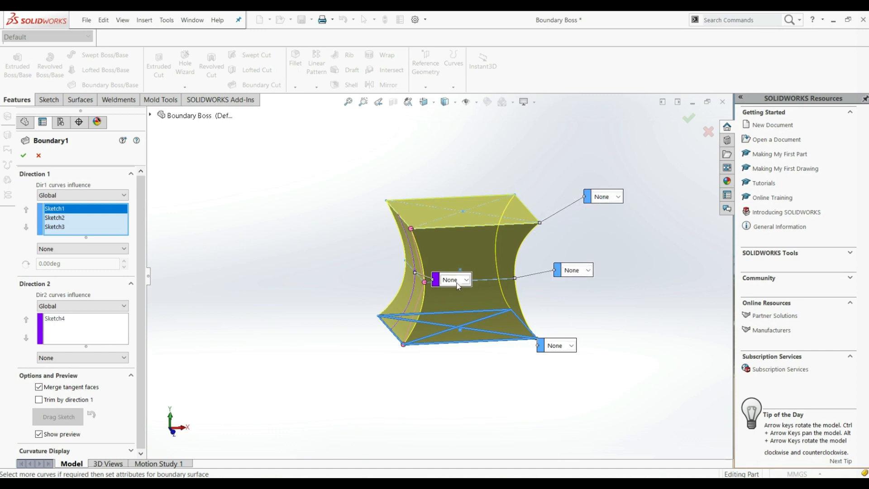
left_click_drag(438, 281, 344, 280)
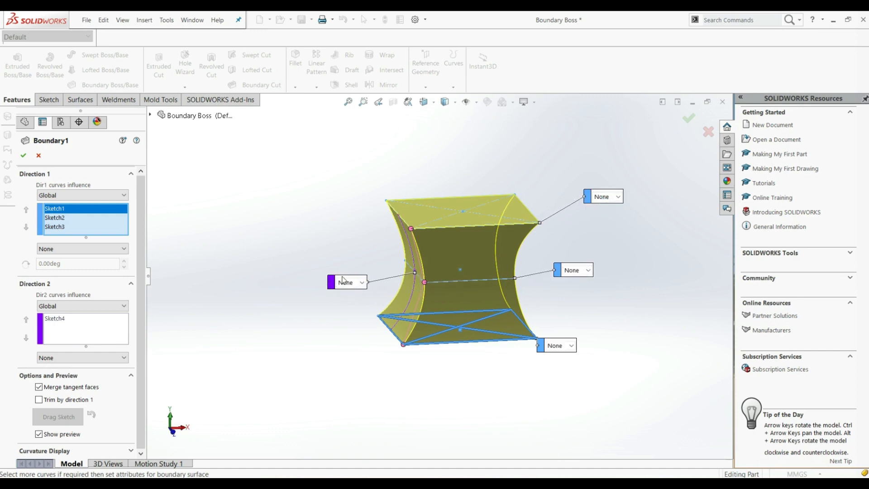
left_click(345, 283)
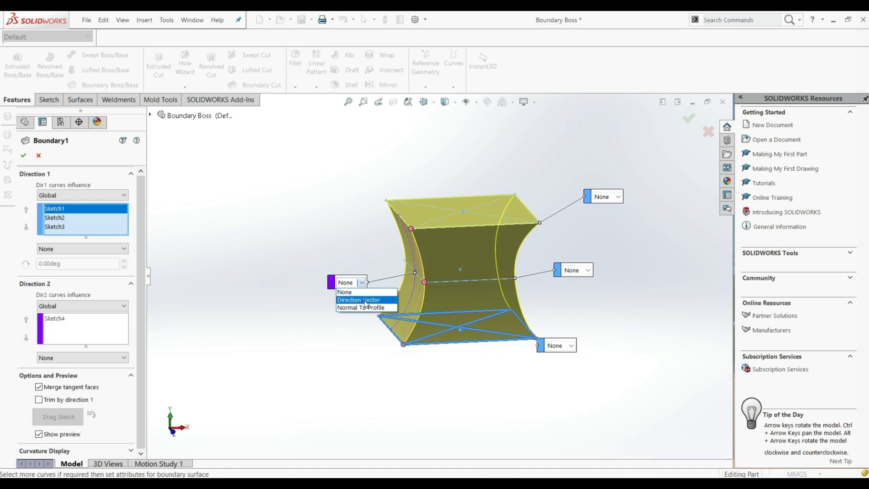
left_click(352, 348)
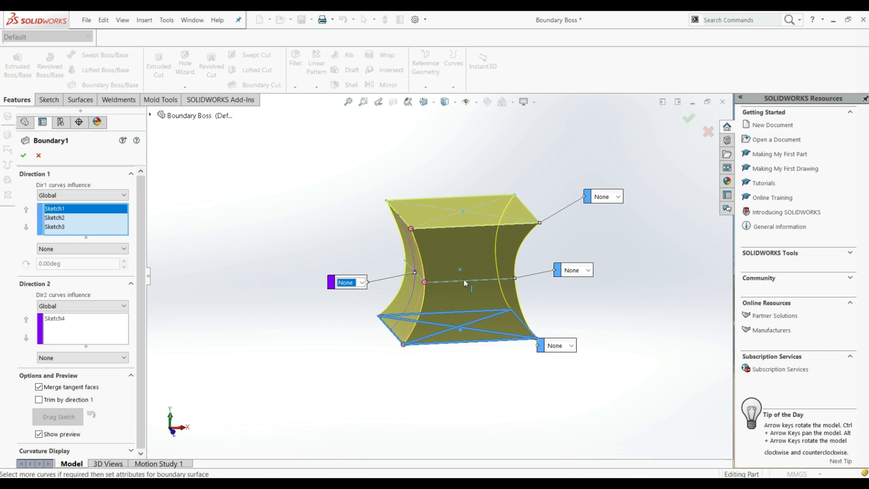
Set the middle profile's tangency to Normal To Profile and accept the tangent discrepancy
scroll(492, 285, "down", 3)
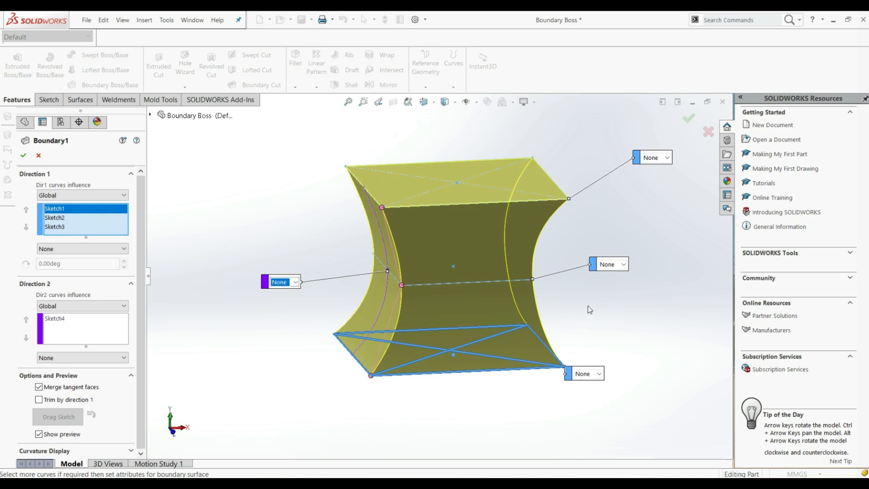
left_click(614, 265)
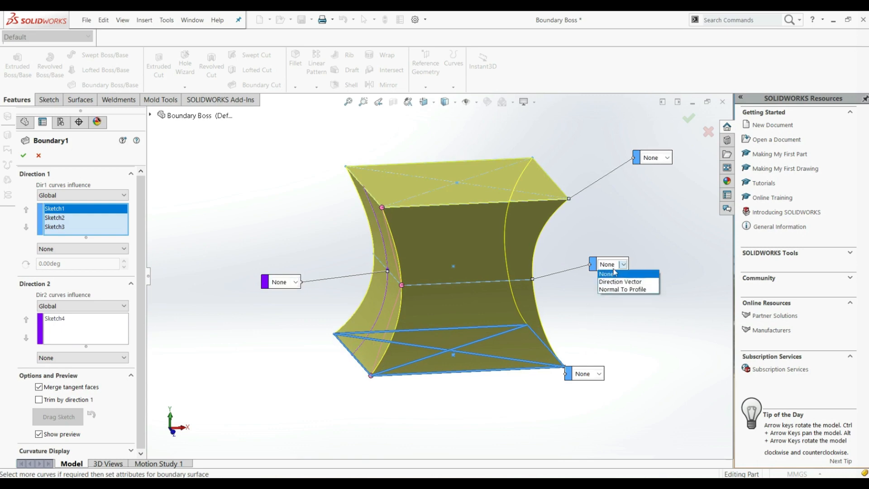
left_click(627, 291)
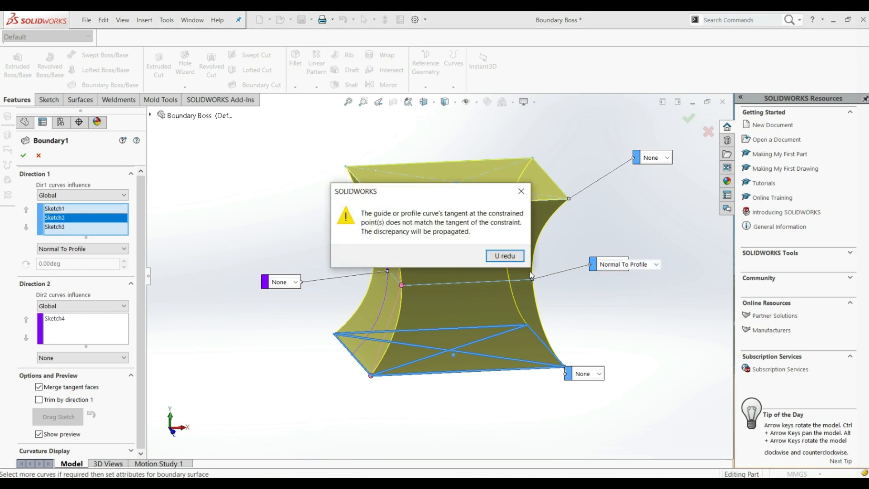
left_click(498, 257)
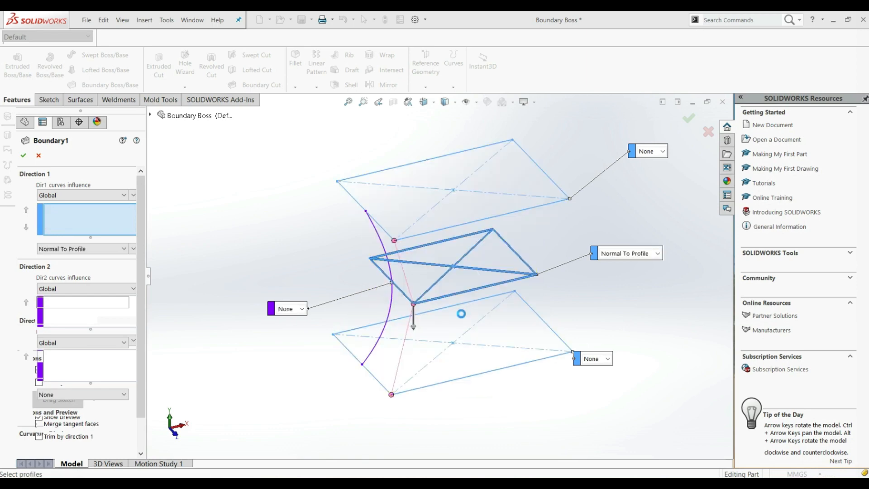
middle_click_drag(465, 273, 434, 261)
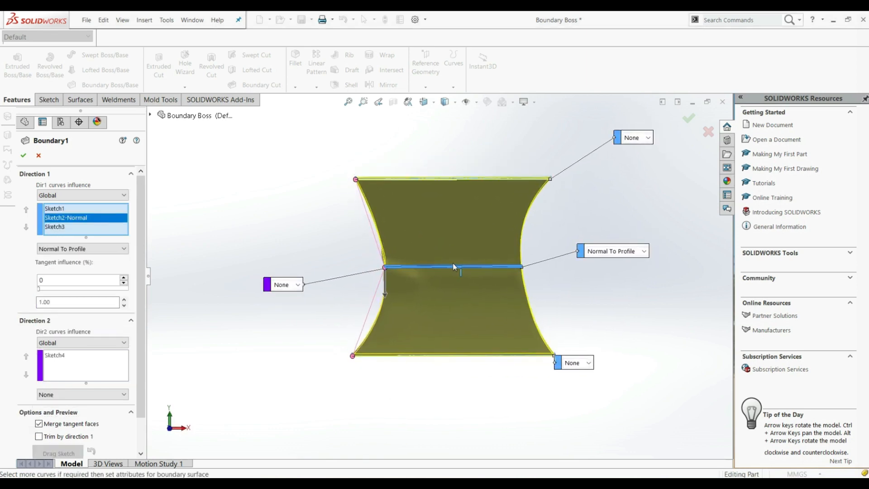
Switch the middle profile's tangency to None and back to Normal To Profile for comparison
left_click(603, 252)
left_click(601, 259)
left_click(609, 251)
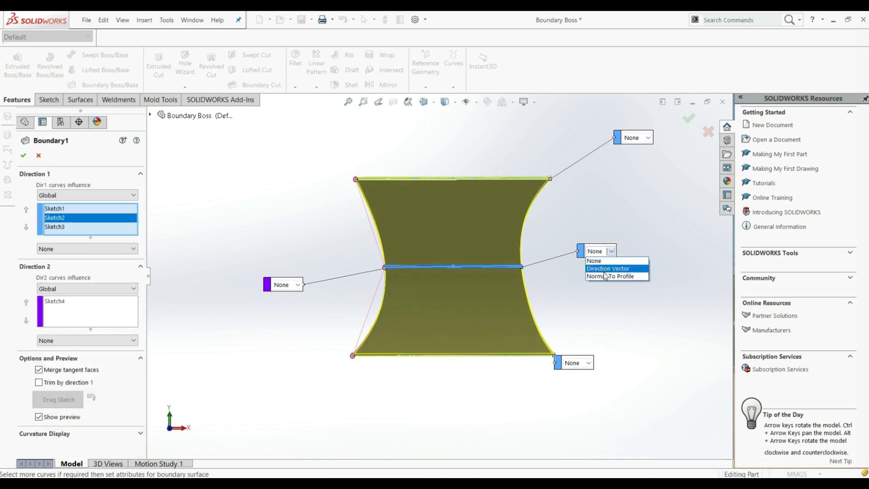
left_click(606, 277)
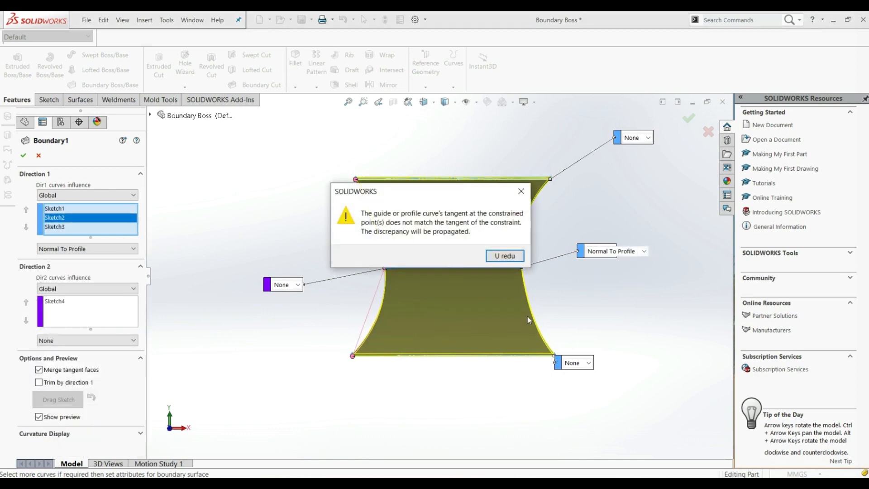
left_click(500, 259)
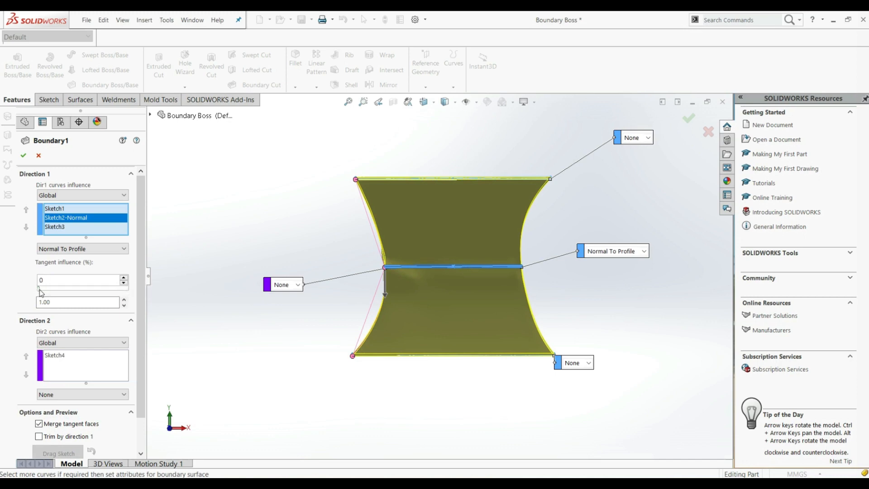
Set the middle profile's tangent influence to 65% and accept the edited boundary feature
left_click_drag(63, 290, 65, 290)
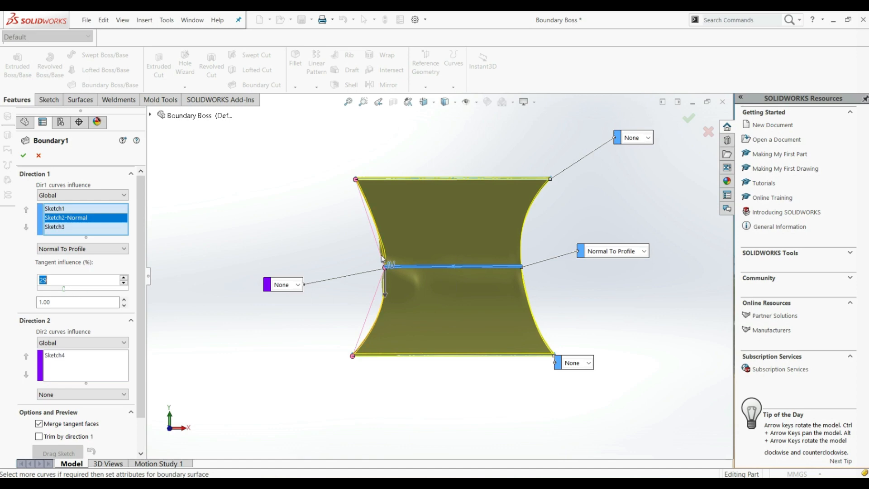
left_click_drag(63, 289, 98, 290)
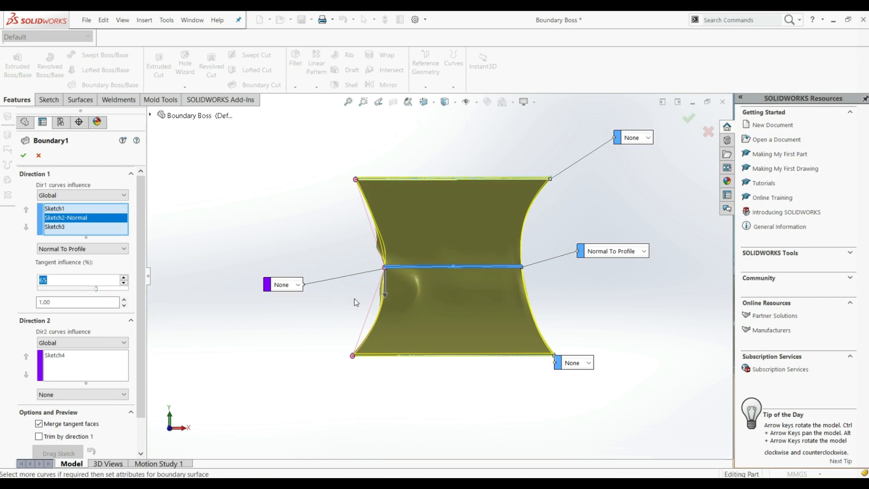
mouse_move(391, 275)
middle_mouse_down()
mouse_move(437, 294)
mouse_move(405, 326)
middle_mouse_up()
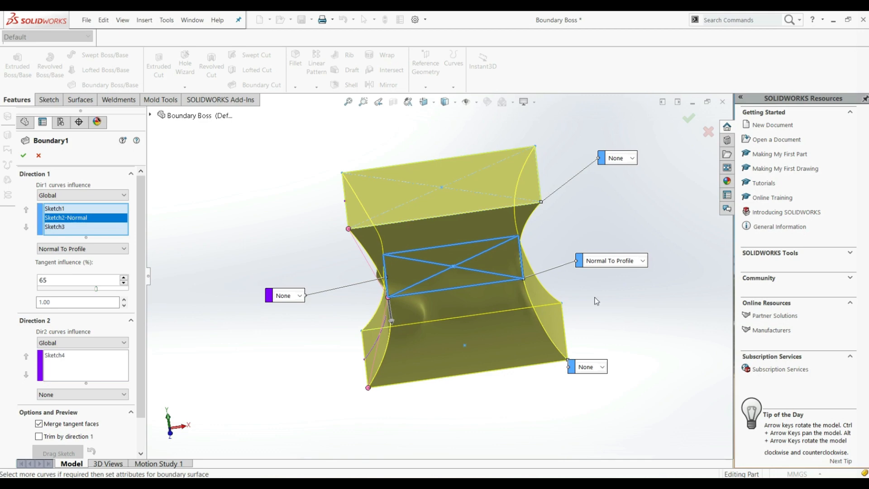
middle_click_drag(312, 366, 317, 324)
left_click(22, 154)
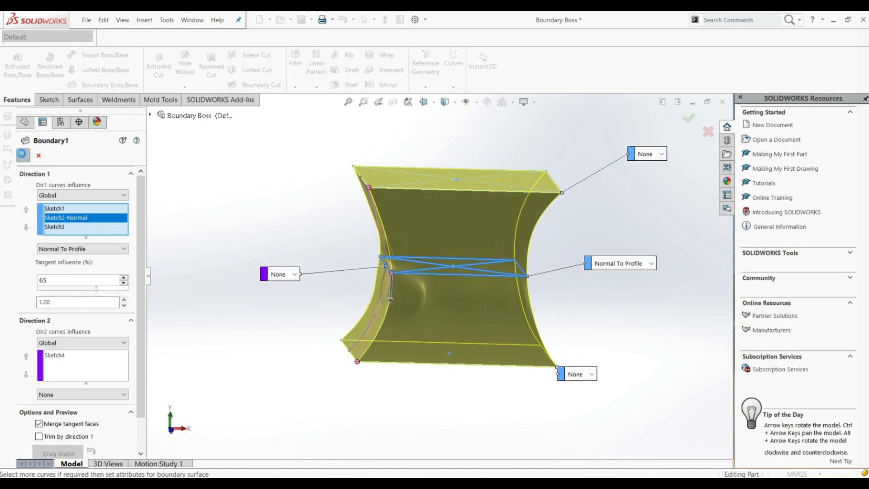
middle_click_drag(265, 275, 263, 313)
middle_click_drag(480, 316, 410, 326)
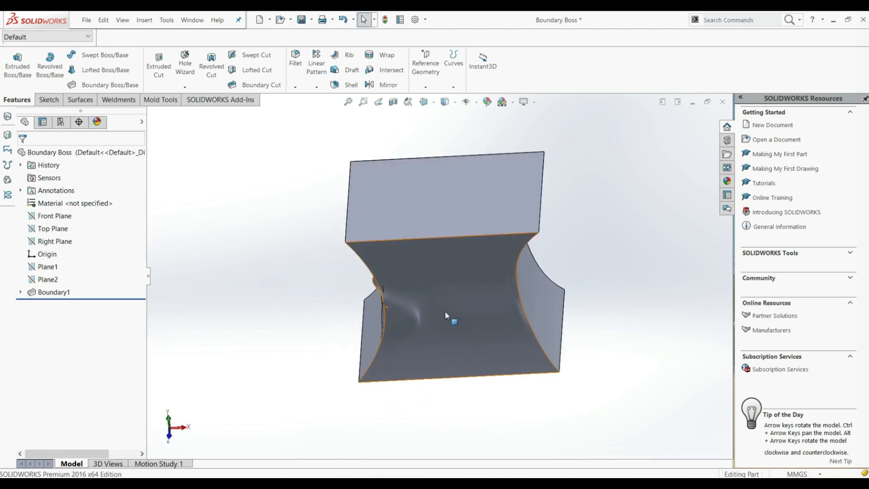
middle_click_drag(390, 317, 457, 277)
scroll(478, 292, "up", 3)
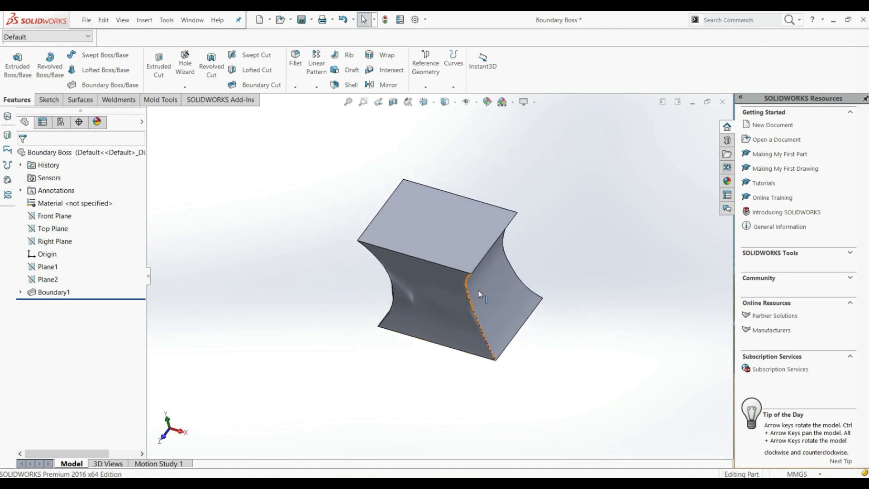
scroll(482, 219, "down", 3)
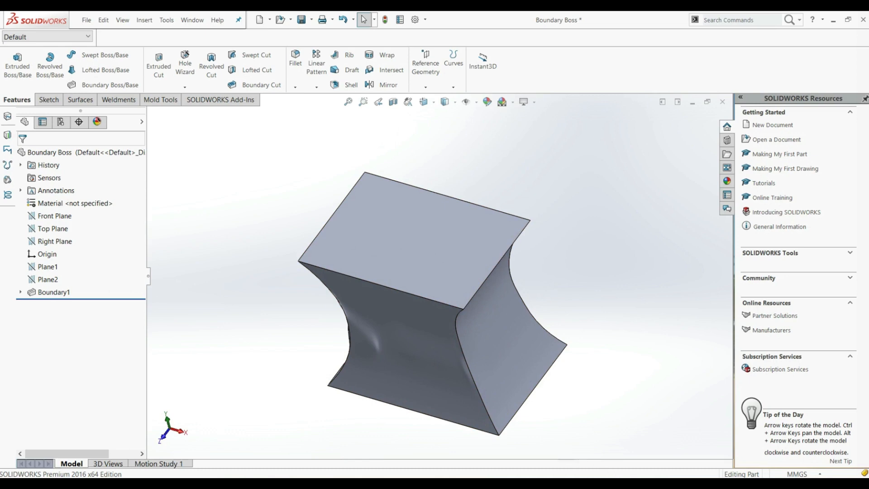
Close the Boundary Boss 2 document and open the Boundary vs Loft part from the desktop
mouse_move(664, 434)
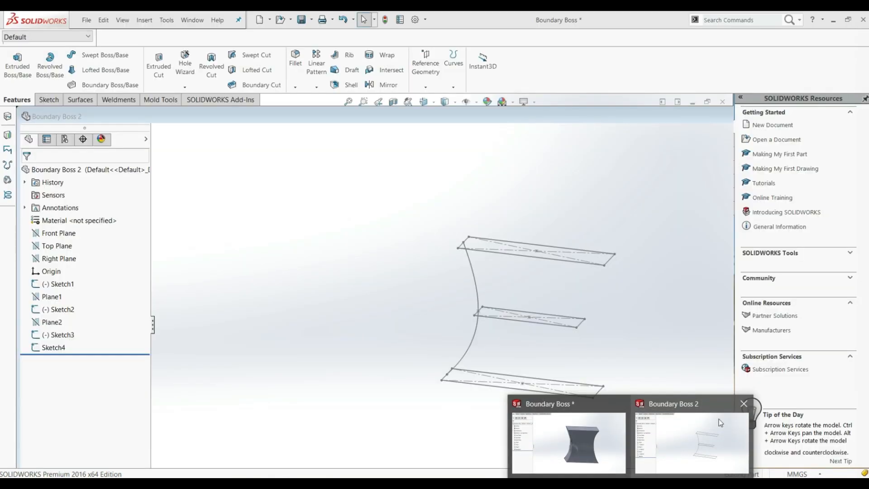
left_click(743, 403)
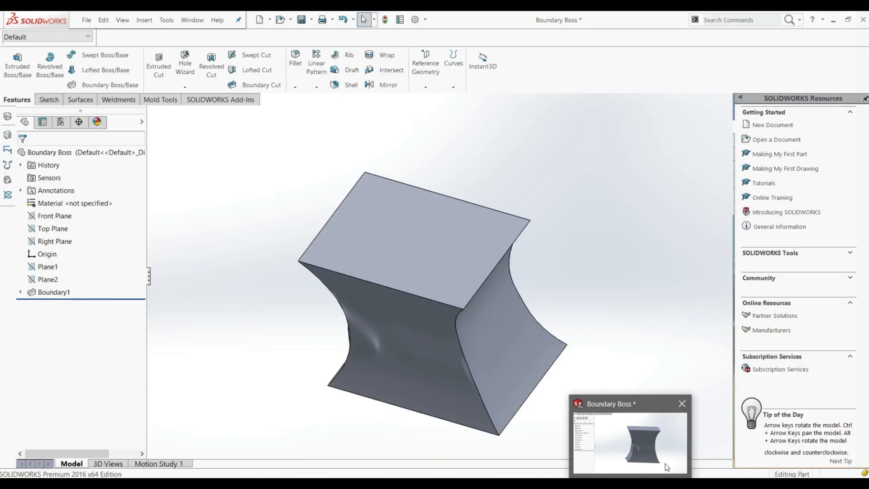
left_click(665, 466)
left_click(665, 480)
left_click(433, 298)
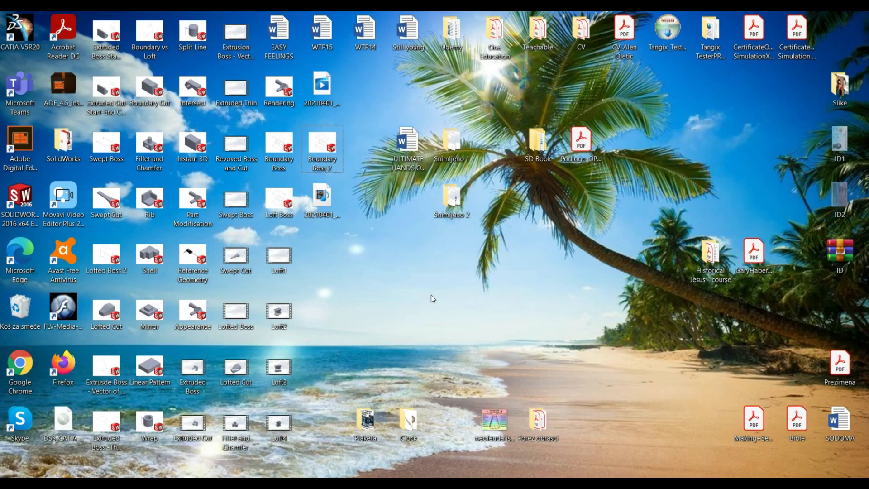
double_click(160, 42)
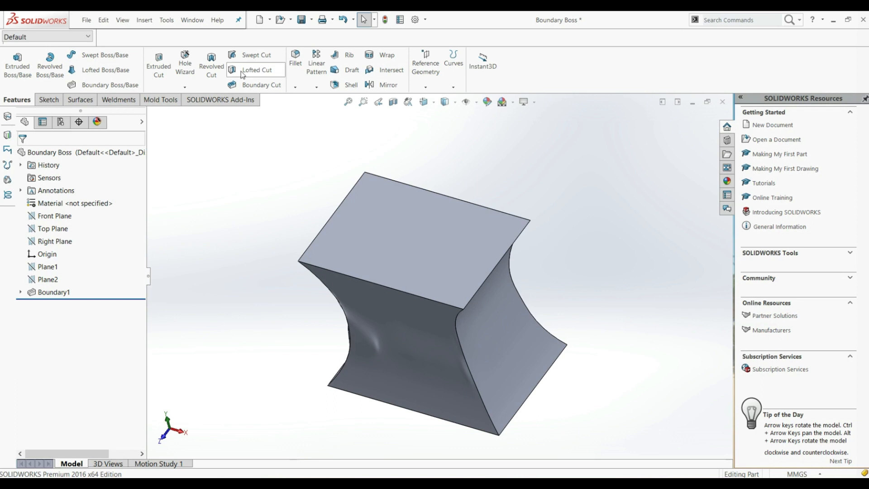
Switch to the open Boundary vs Loft part and examine its two rectangular profiles and the curve joining their centers
left_click(192, 20)
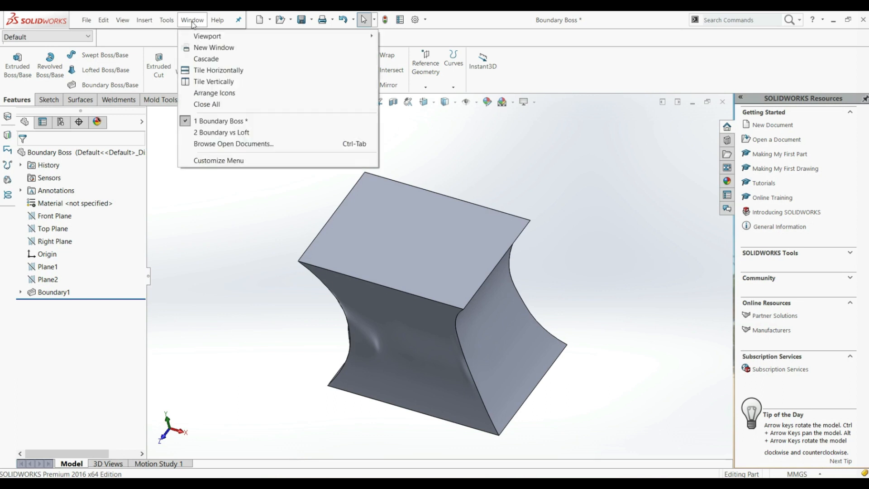
left_click(223, 133)
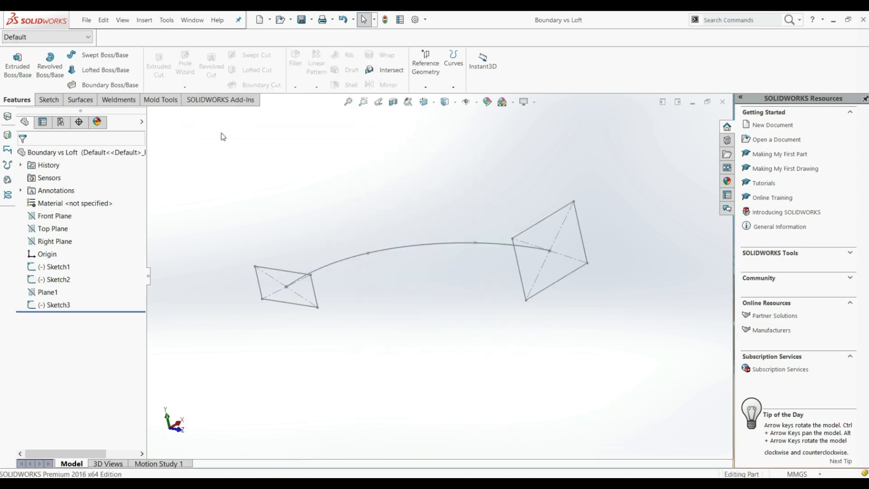
middle_click_drag(445, 215, 591, 257)
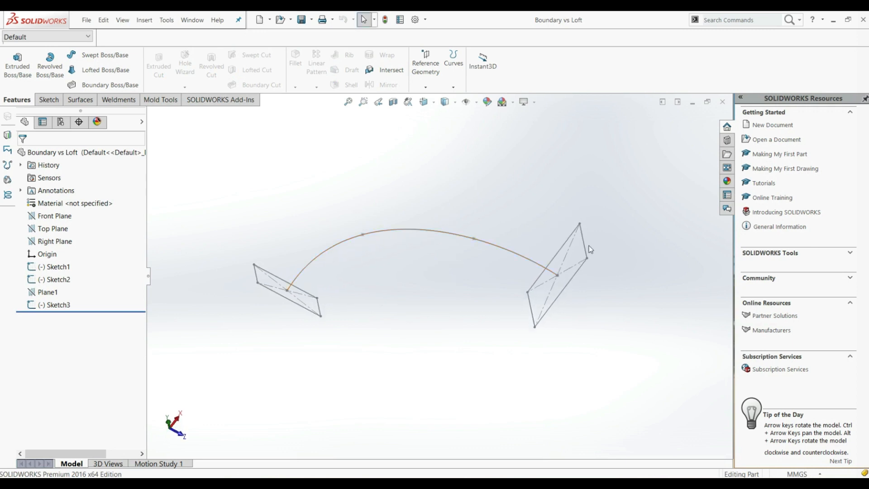
middle_click_drag(323, 307, 335, 246)
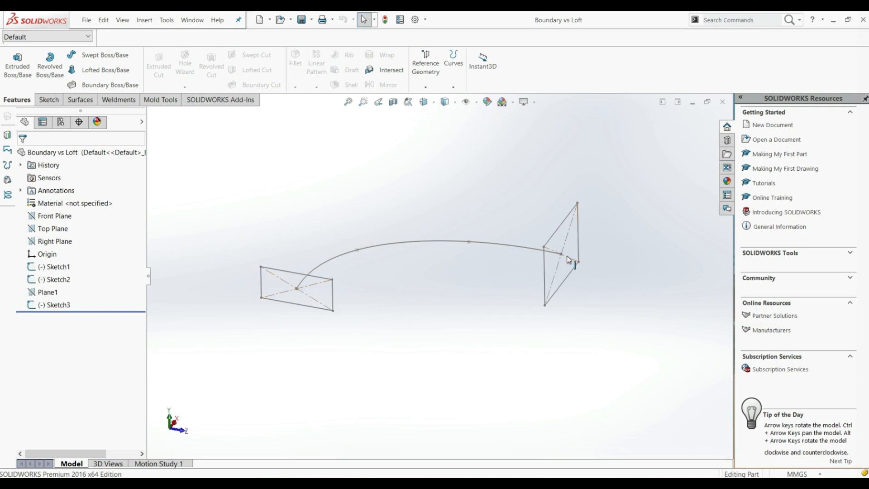
mouse_move(294, 286)
middle_mouse_down()
mouse_move(404, 272)
mouse_move(371, 297)
mouse_move(392, 302)
mouse_move(398, 278)
mouse_move(395, 291)
middle_mouse_up()
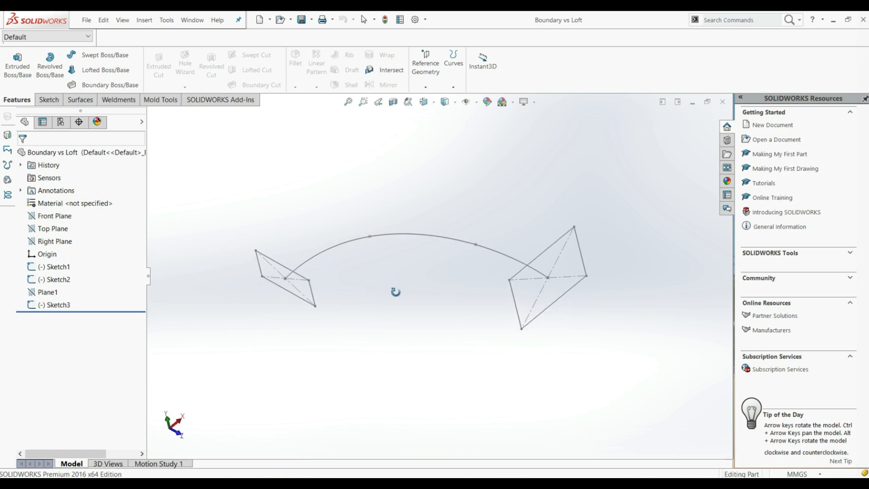
Try a boundary boss with the two rectangular profiles in Direction 1 and the connecting curve in Direction 2, and cancel it
left_click(96, 85)
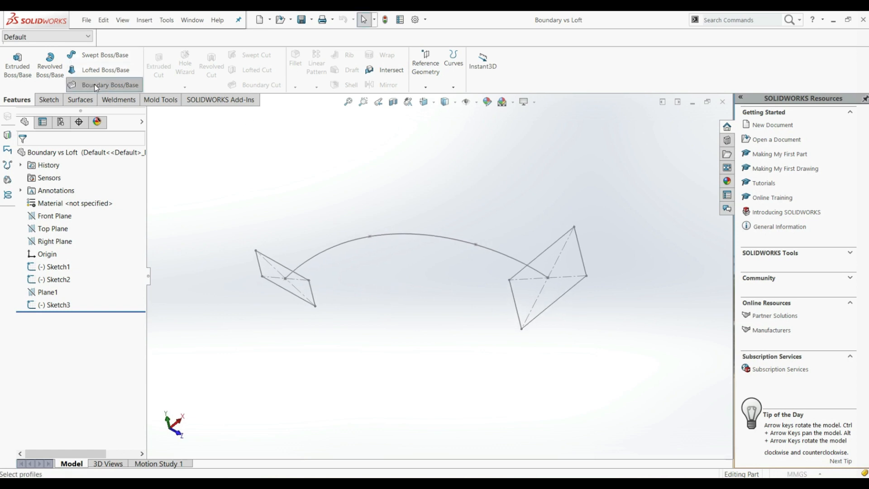
left_click(519, 278)
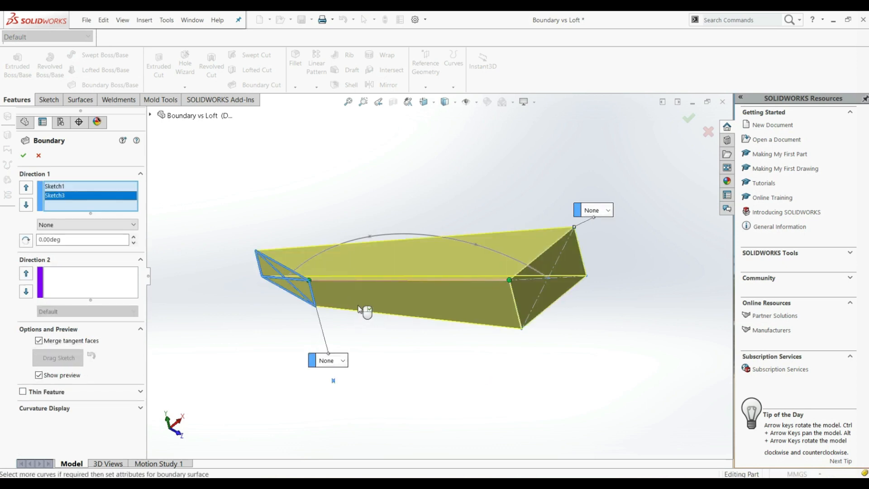
left_click(109, 288)
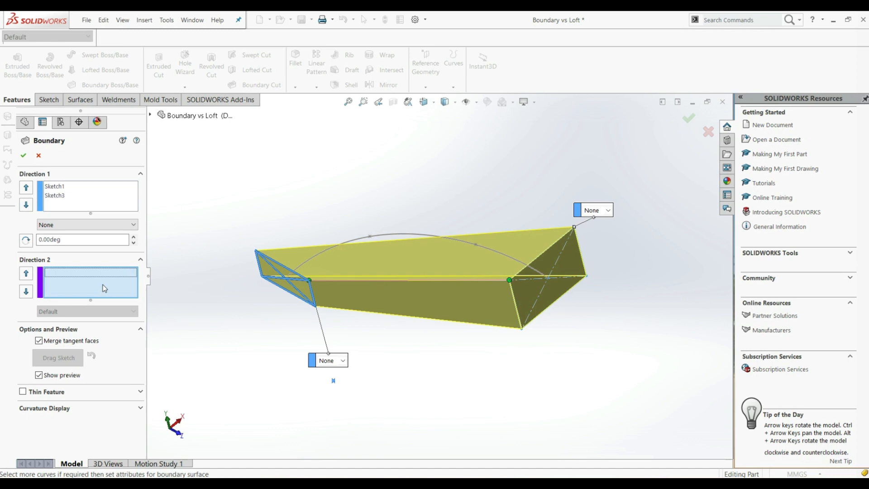
left_click(381, 236)
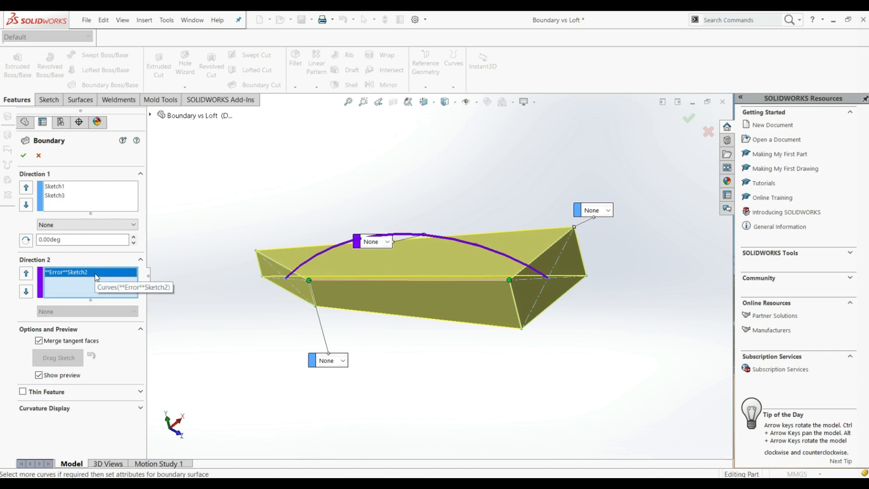
middle_click_drag(280, 315, 315, 316)
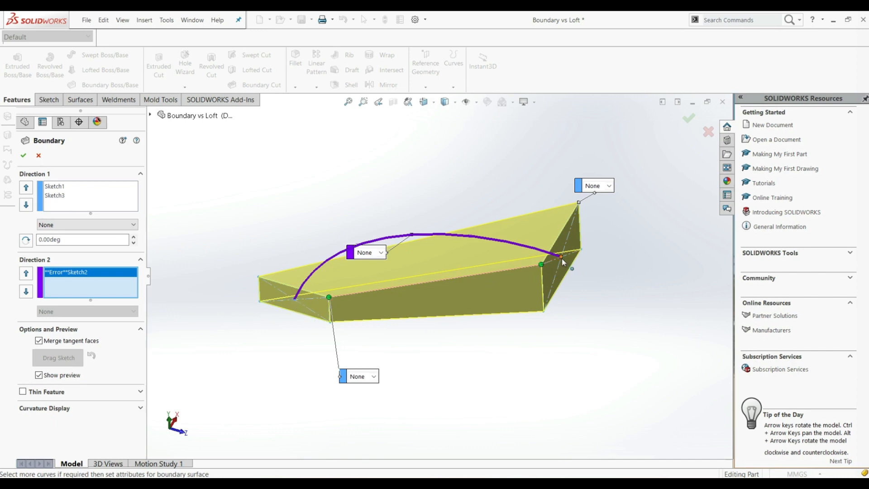
left_click(38, 155)
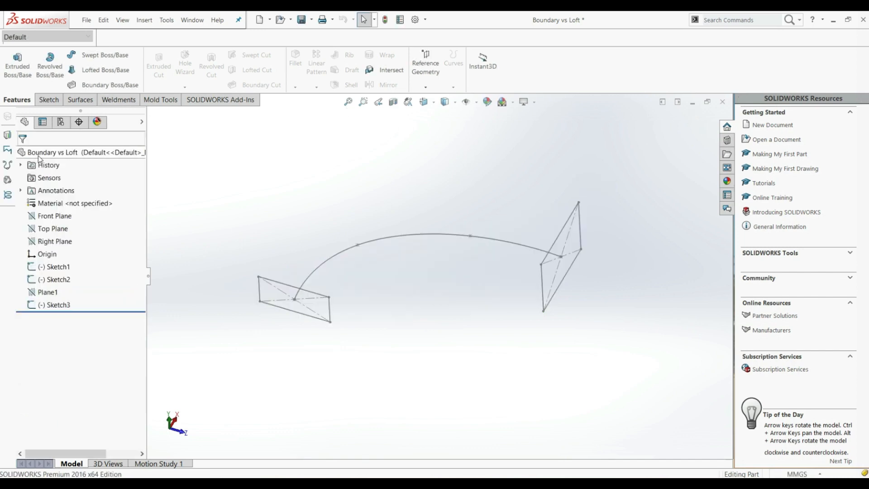
Start a loft between the two rectangular profiles, picking the larger Sketch1 first and the smaller Sketch3 second at matching corners
left_click(93, 71)
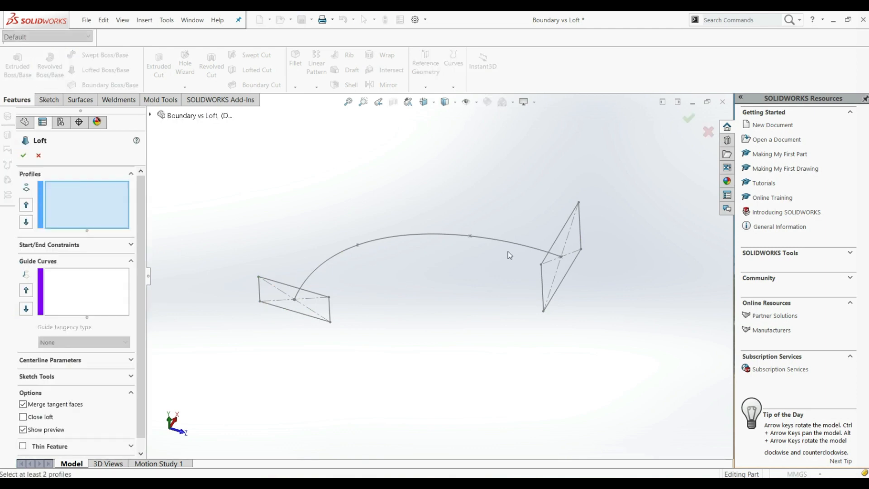
left_click(546, 263)
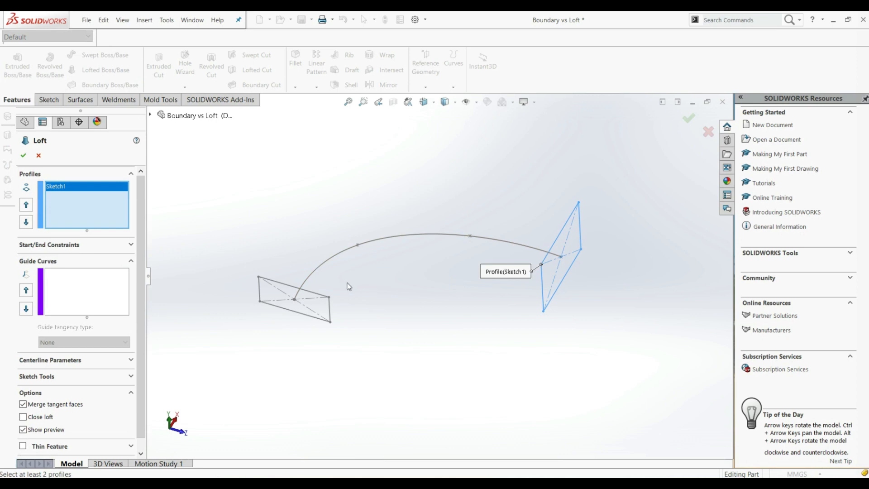
left_click(329, 301)
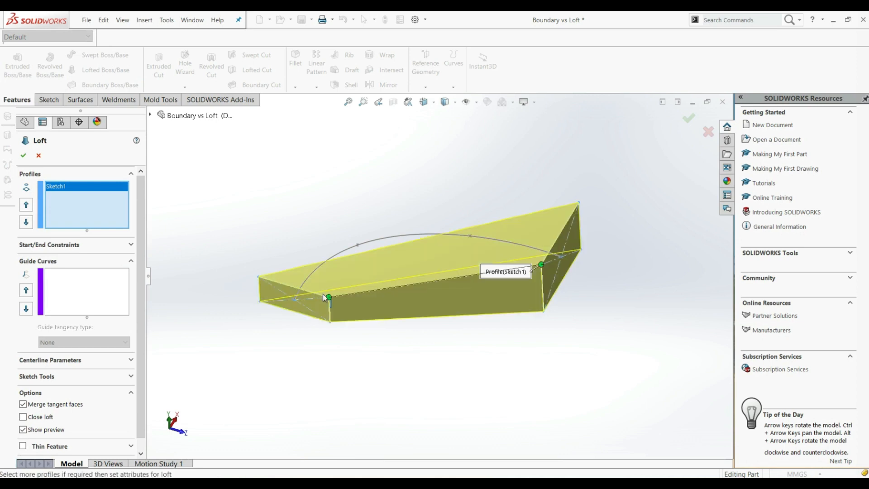
Try the connecting curve Sketch2 as the loft's guide curve and remove it from the guide curves
left_click(96, 287)
left_click(374, 241)
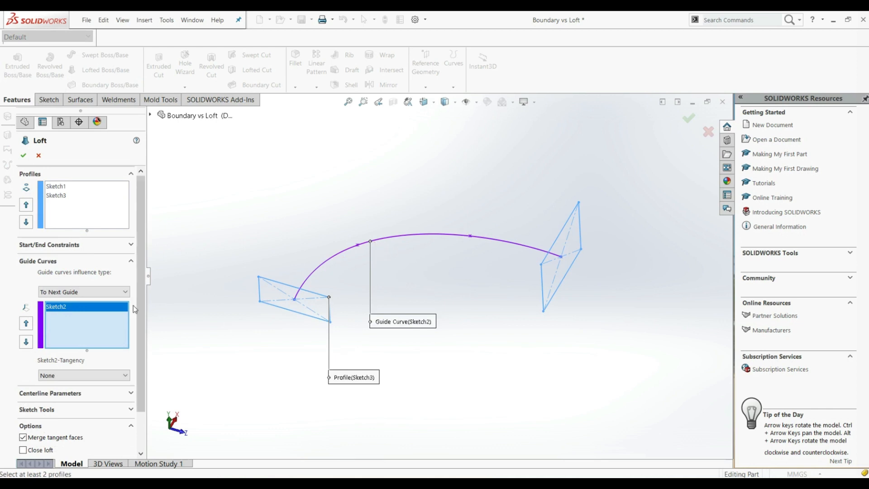
right_click(83, 312)
left_click(100, 325)
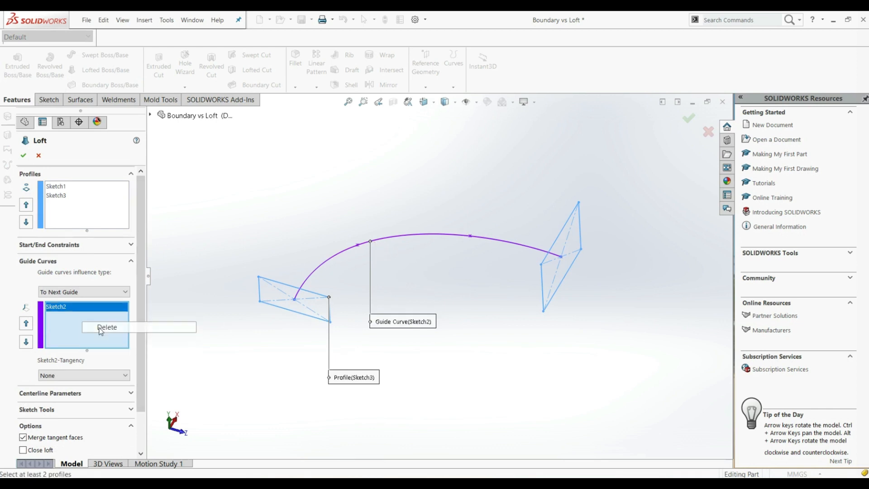
Assign the connecting curve Sketch2 as the loft's centerline and inspect the curved preview
left_click_drag(142, 262, 142, 296)
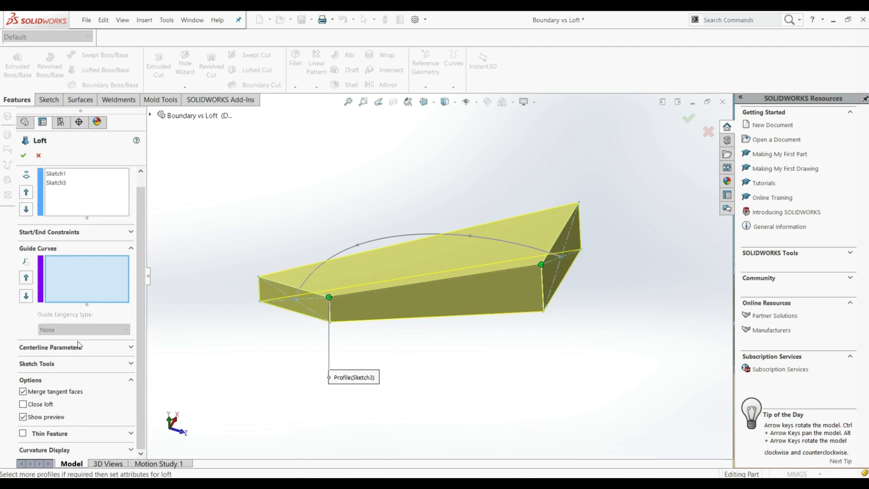
left_click(104, 347)
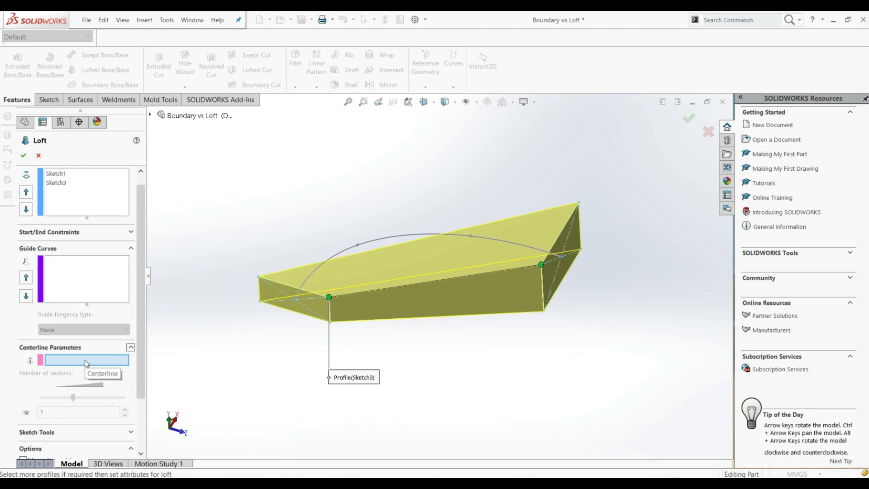
left_click(375, 240)
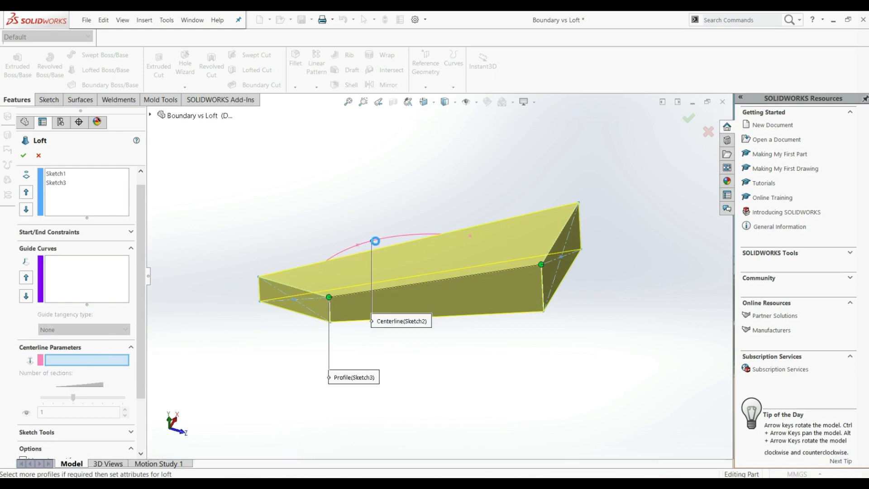
middle_click_drag(377, 254, 353, 374)
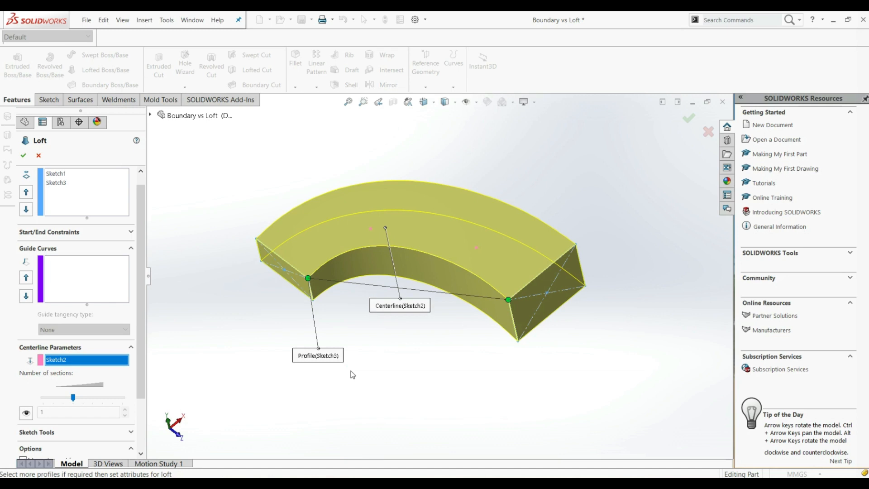
Show the loft's sections and step through them along the centerline up to section 8
left_click(25, 414)
left_click(124, 409)
left_click(125, 409)
left_click(125, 410)
left_click(125, 409)
left_click(125, 410)
left_click(125, 410)
left_click(124, 409)
middle_click_drag(287, 251, 371, 259)
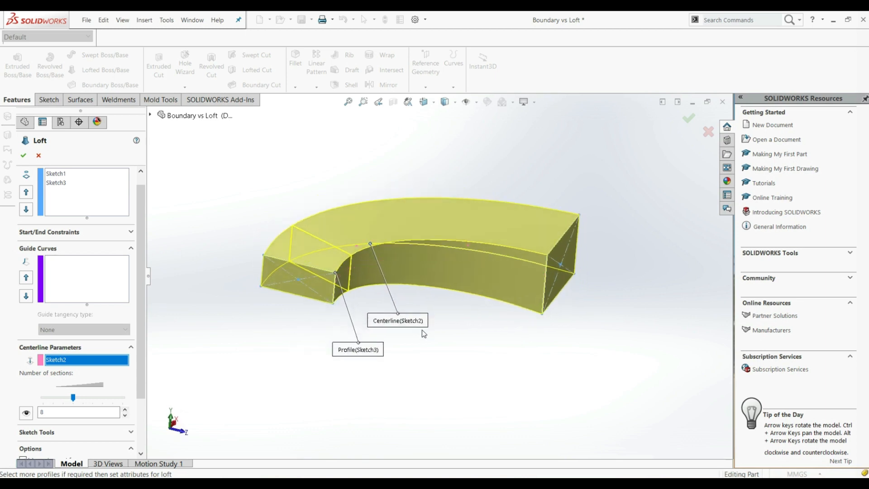